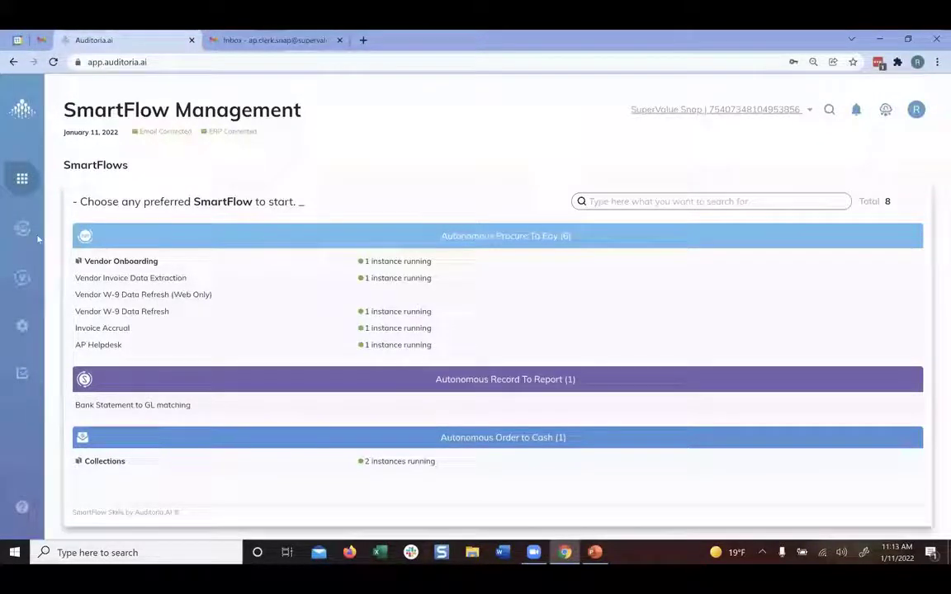
# Step: Open Autonomous Vendor Management and expand the Vendor Explorer to view the vendors' open balances
pyautogui.click(22, 277)
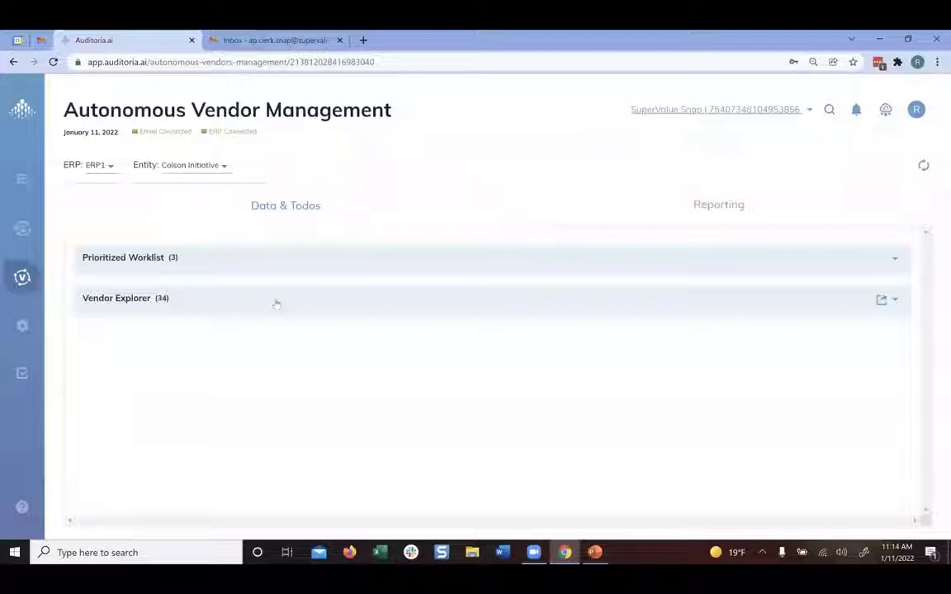
pyautogui.click(142, 302)
pyautogui.moveTo(936, 289); pyautogui.dragTo(936, 363)
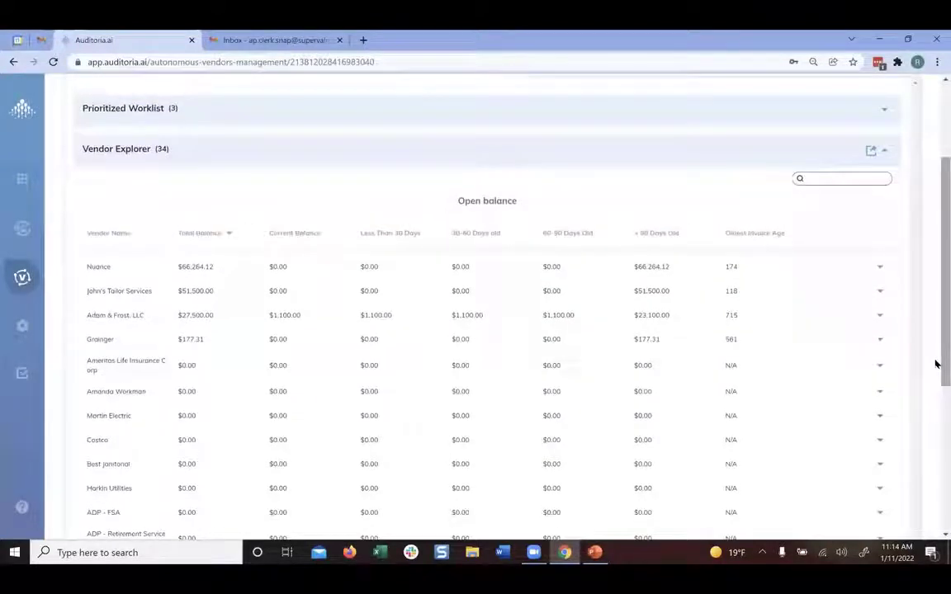
# Step: Expand the Nuance vendor record and review its vendor details and invoices
pyautogui.click(497, 213)
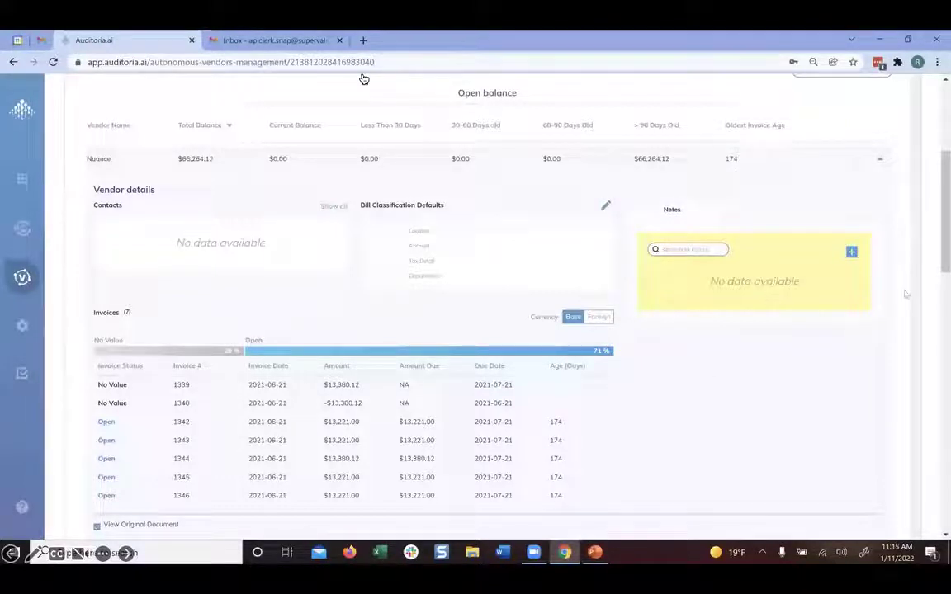
pyautogui.moveTo(937, 251); pyautogui.dragTo(937, 295)
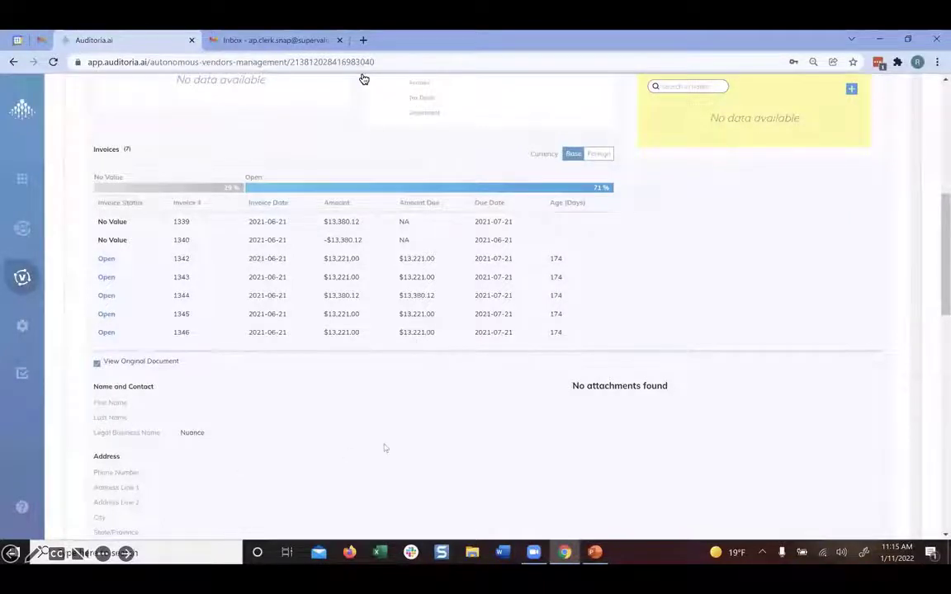
pyautogui.scroll(1, 384, 448)
pyautogui.scroll(5, 384, 448)
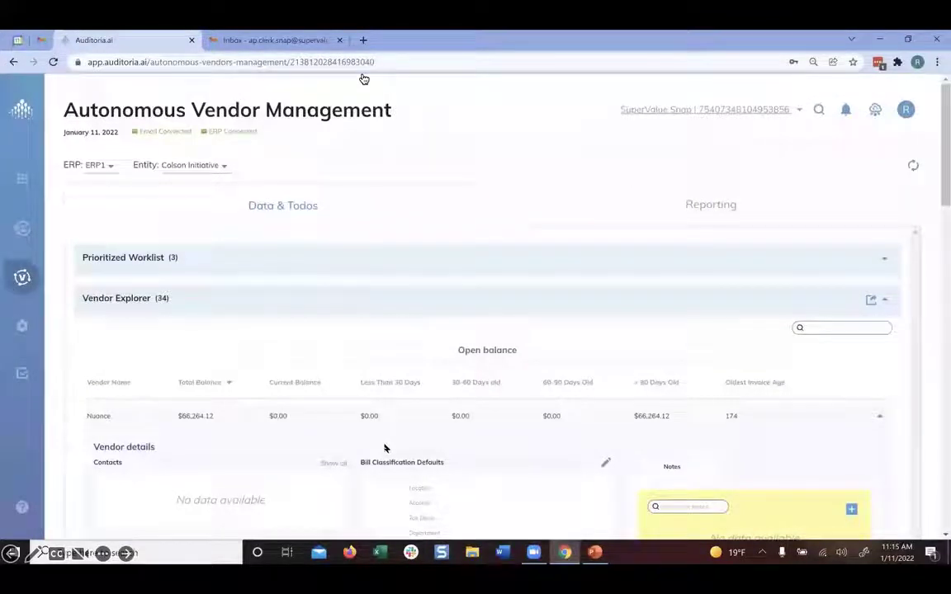
# Step: Return to SmartFlow Management and open the running AP Helpdesk instance on ERP2 for editing
pyautogui.click(22, 178)
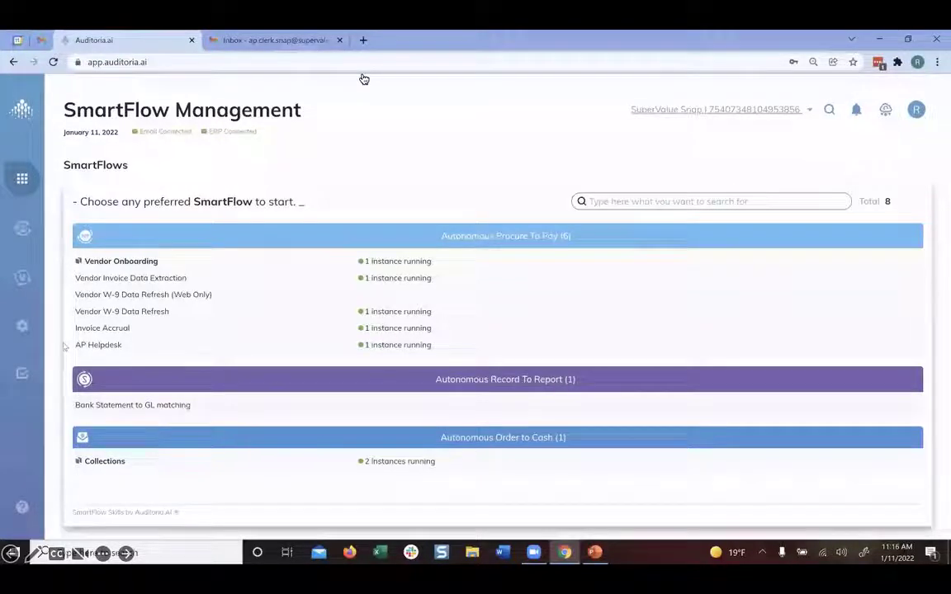
pyautogui.click(91, 345)
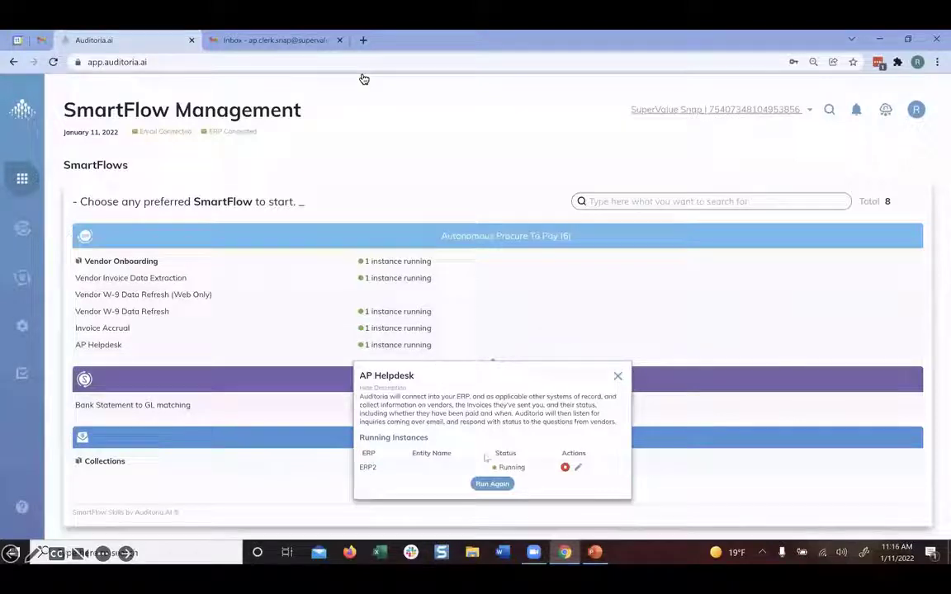
pyautogui.click(579, 468)
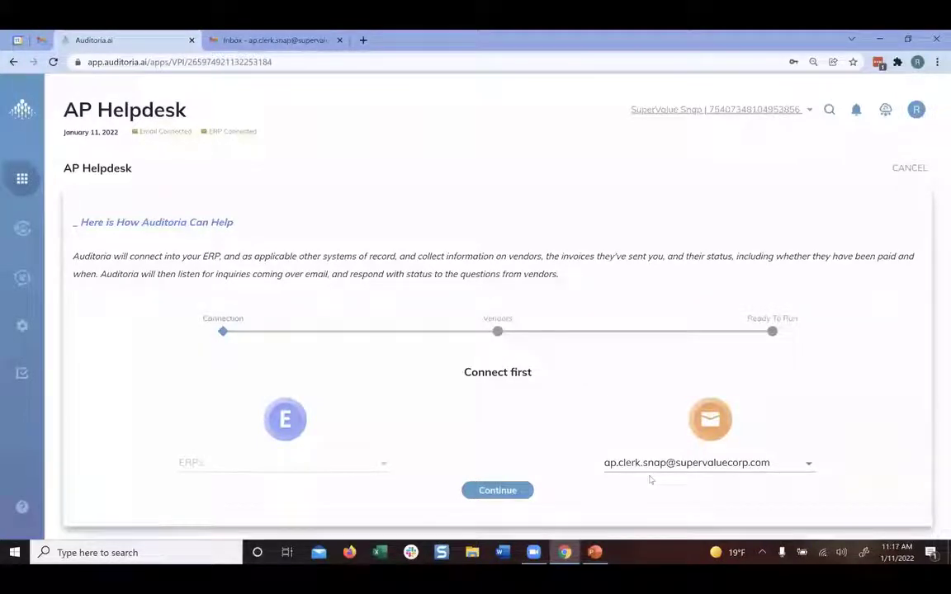
# Step: Keep the existing connections, add the vendor Witt & Anderson to the AP Helpdesk enrollment, and run the SmartFlow
pyautogui.click(497, 490)
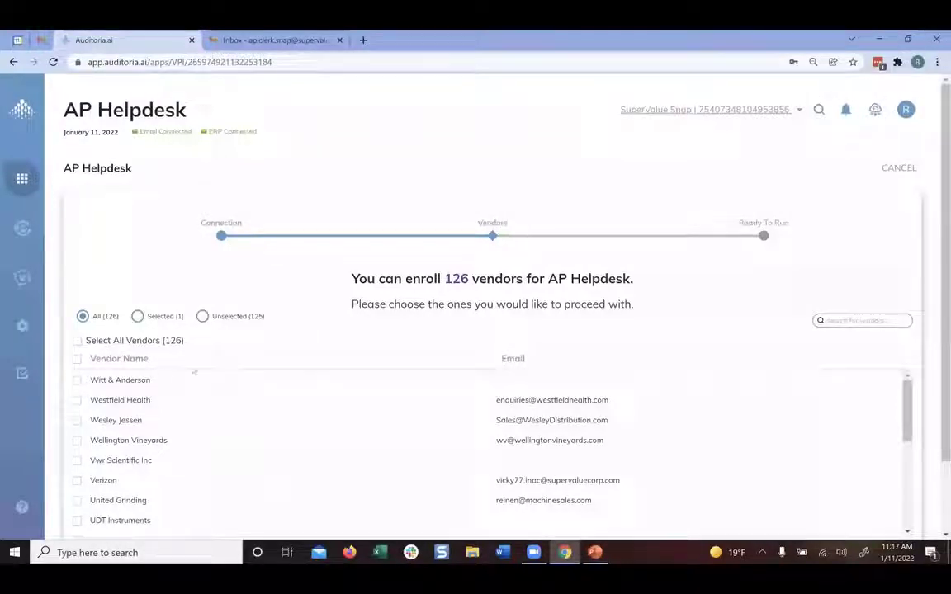
pyautogui.click(76, 381)
pyautogui.scroll(-2, 936, 426)
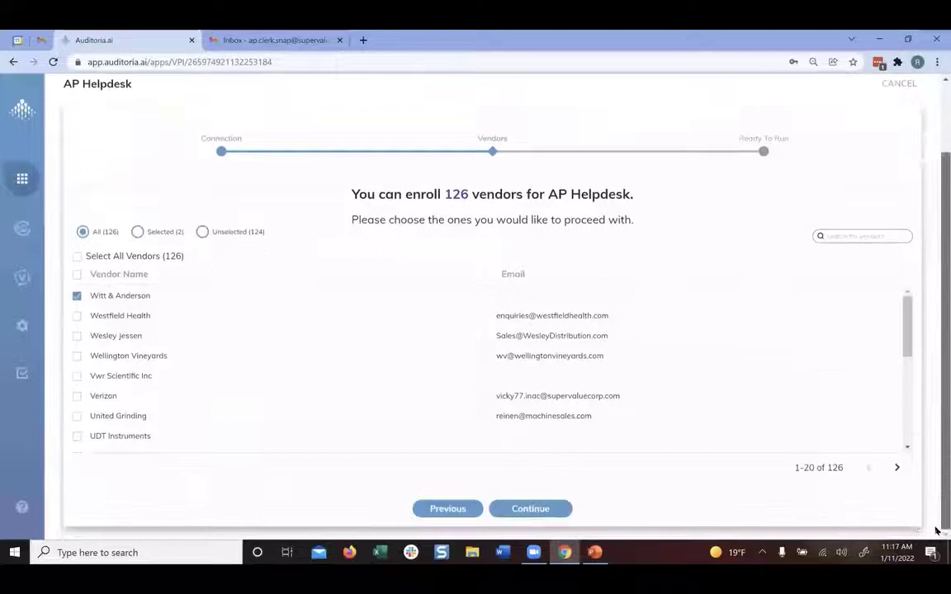
pyautogui.click(531, 510)
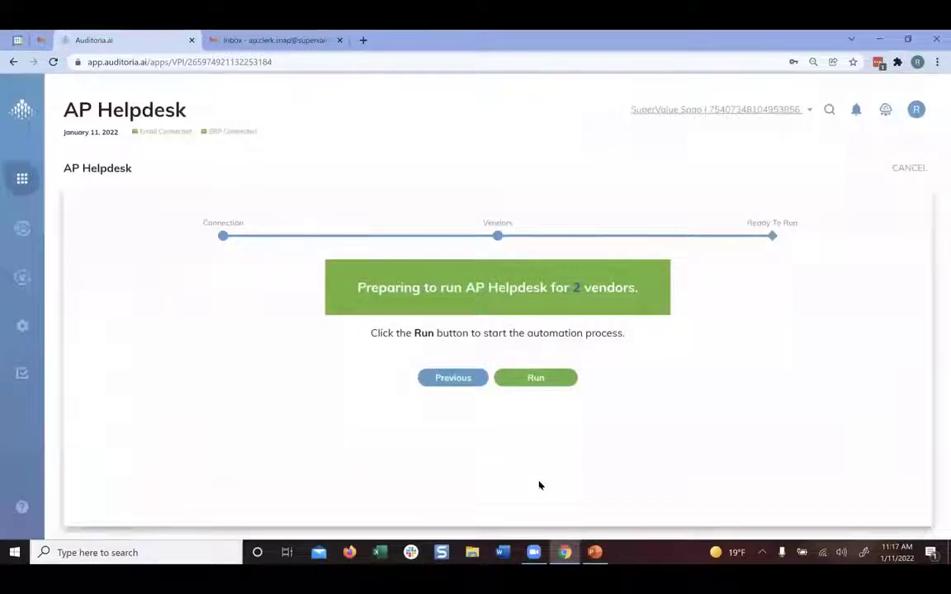
pyautogui.click(535, 377)
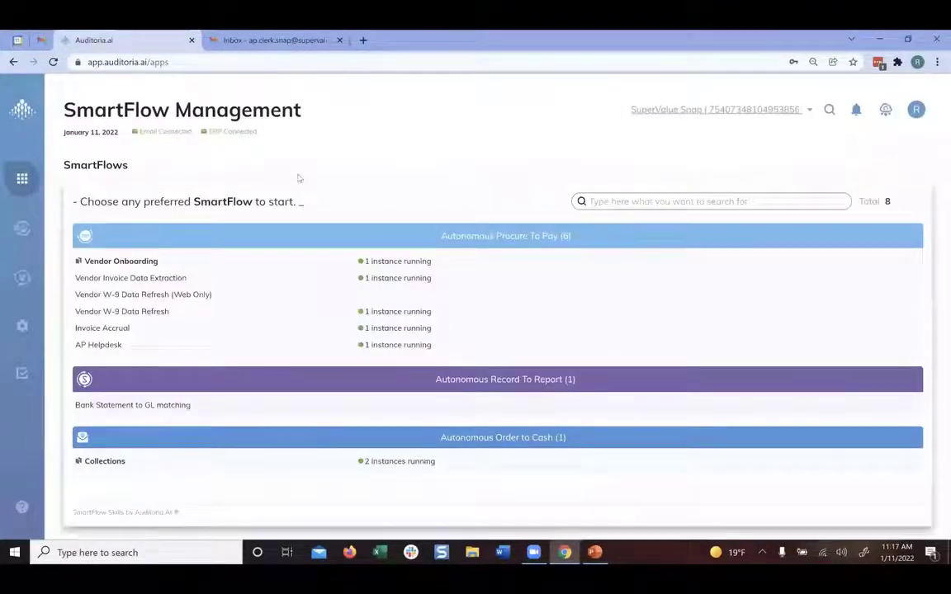
# Step: Switch to Gmail, open the "Invoice status" conversation and expand the vendor's original inquiry
pyautogui.click(267, 40)
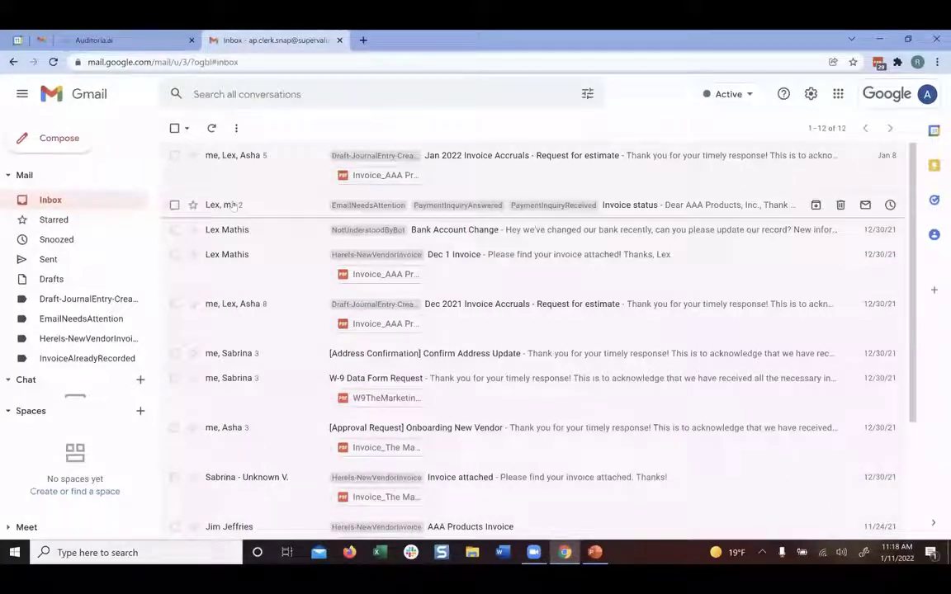
pyautogui.moveTo(234, 208)
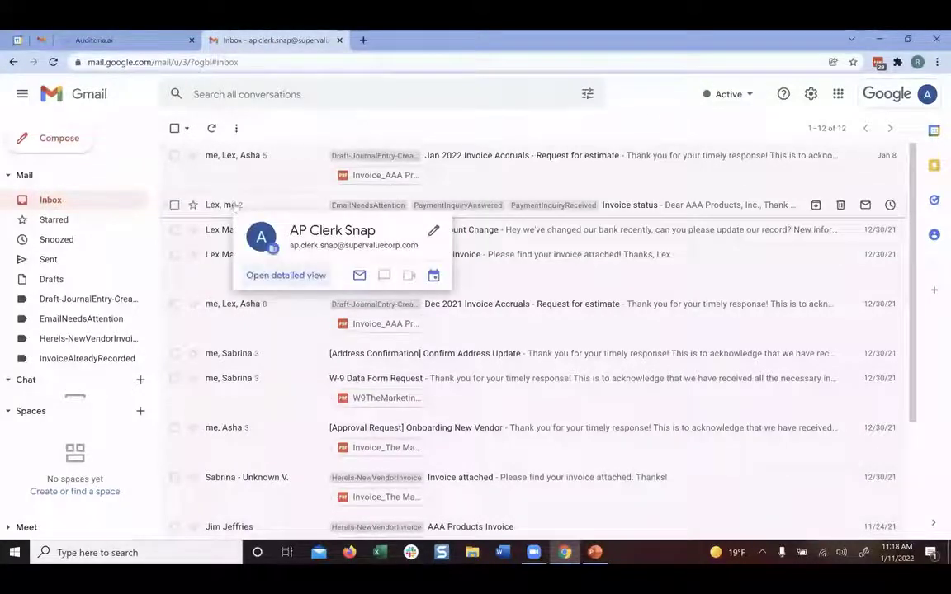
pyautogui.click(234, 205)
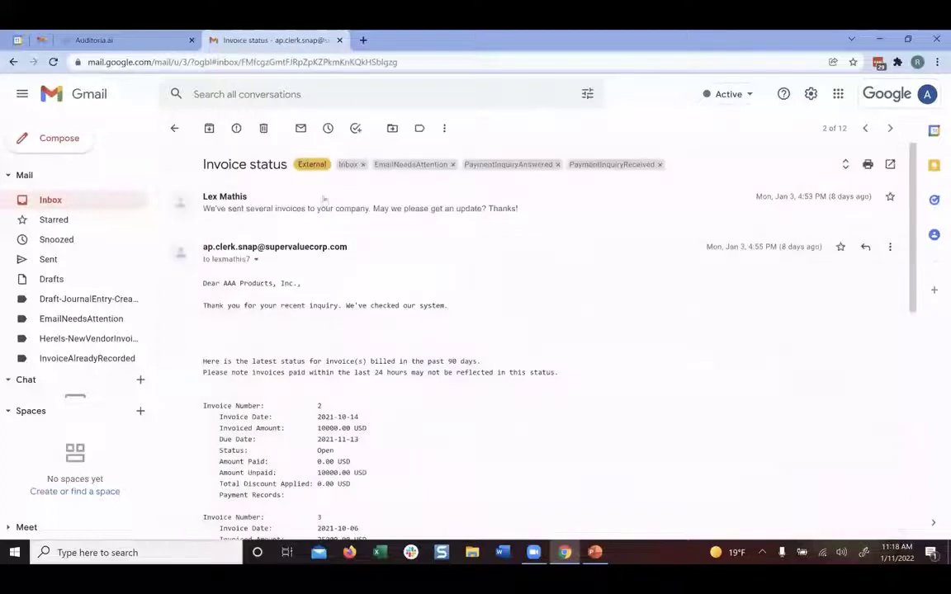
pyautogui.click(261, 209)
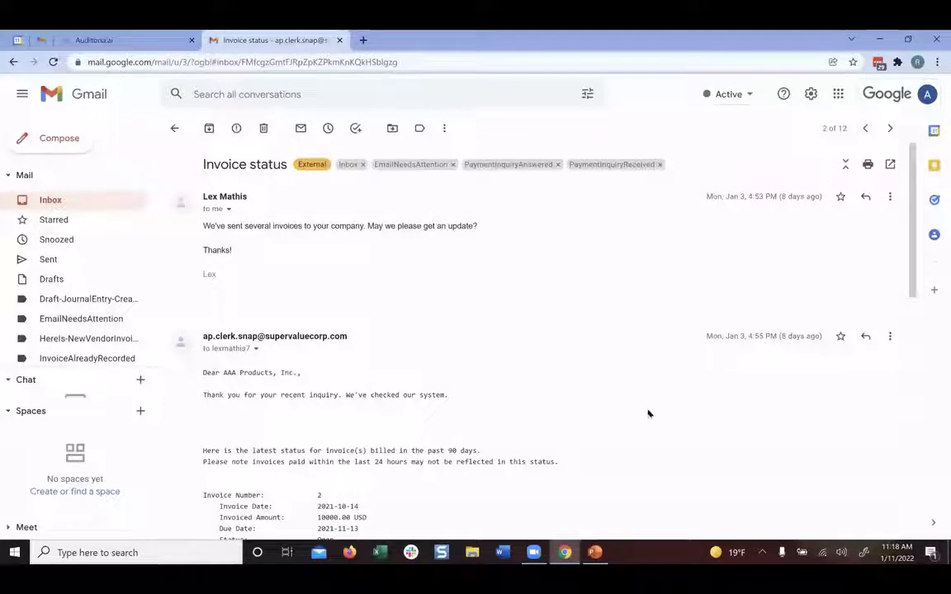
# Step: Read through the automated reply listing the status of each AAA Products invoice from the past 90 days
pyautogui.scroll(-3, 652, 415)
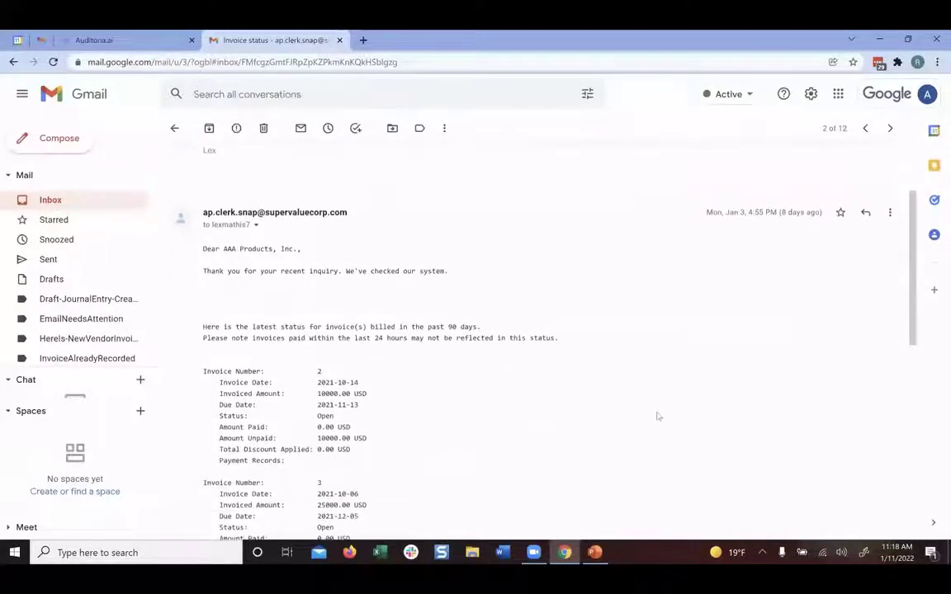
pyautogui.scroll(-1, 658, 416)
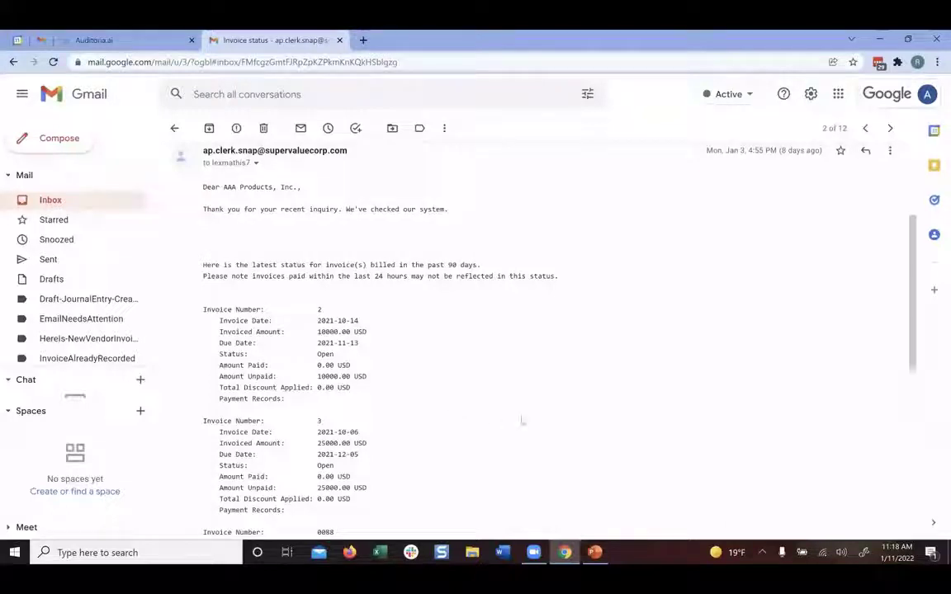
pyautogui.scroll(-2, 521, 418)
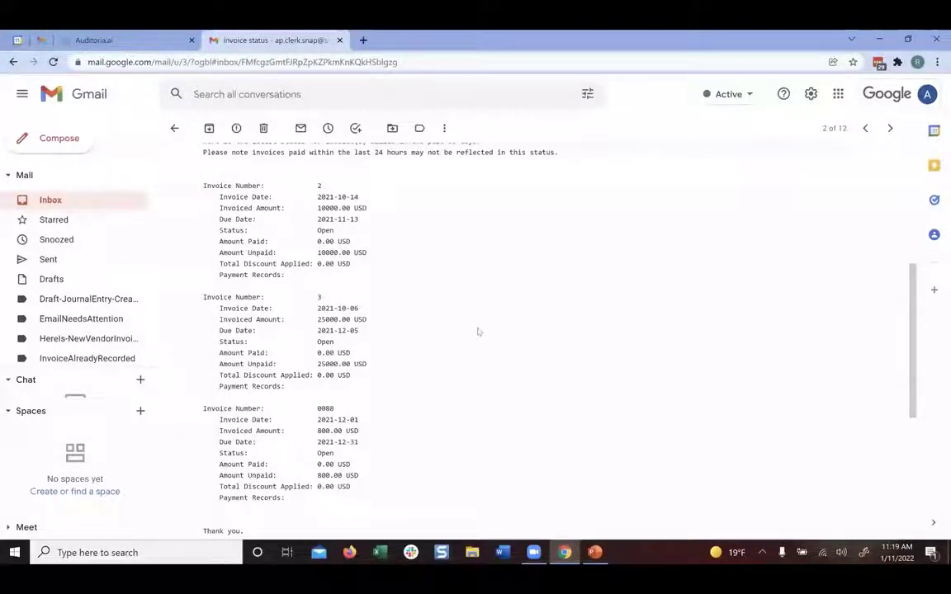
pyautogui.scroll(-1, 477, 331)
pyautogui.scroll(-1, 477, 331)
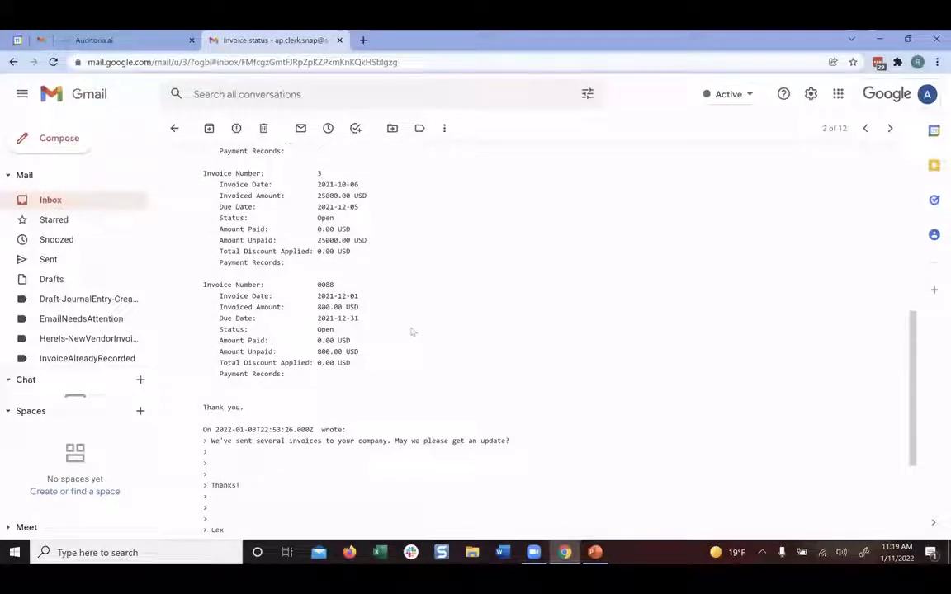
pyautogui.scroll(1, 519, 403)
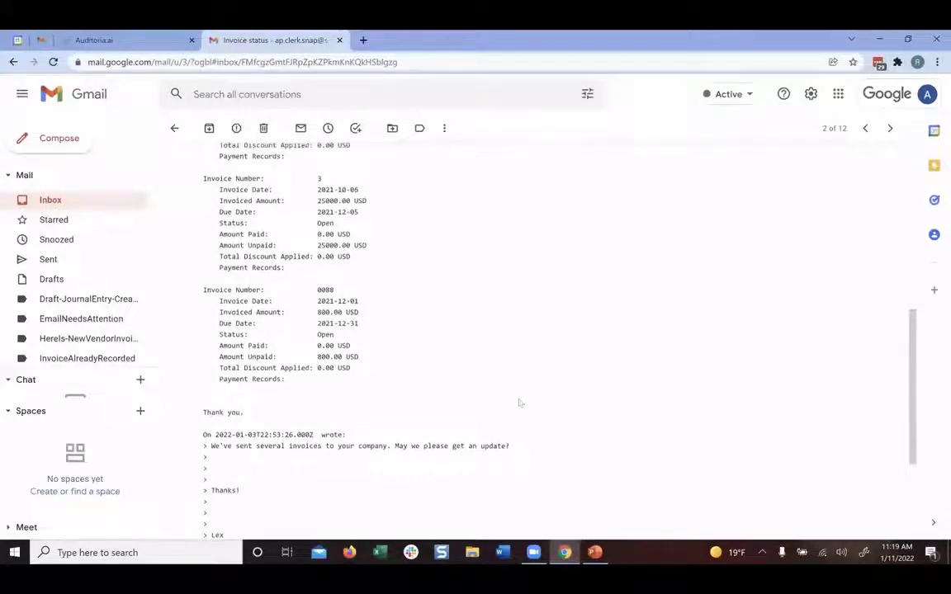
pyautogui.scroll(10, 519, 403)
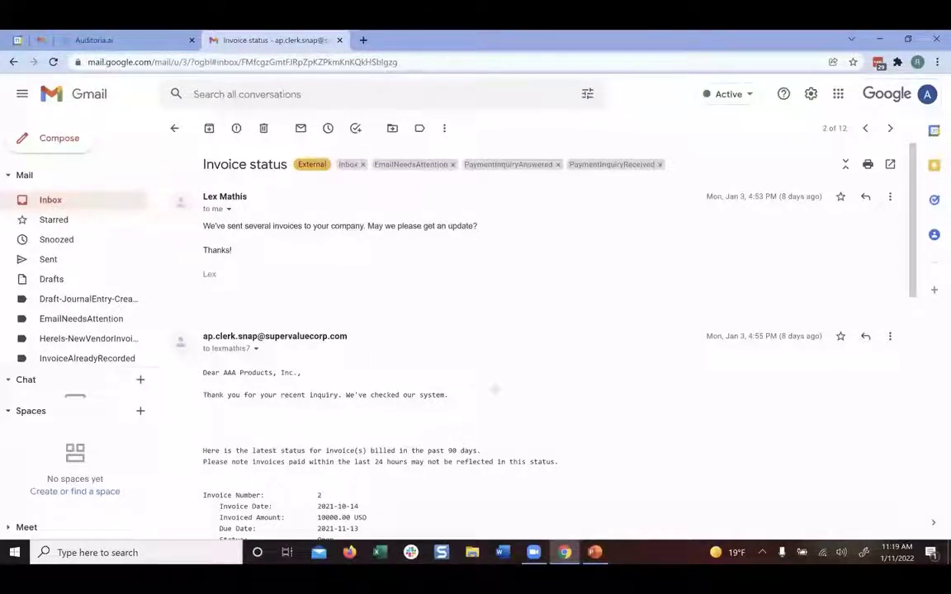
# Step: Switch back to Auditoria and view the description and running instances of Vendor Invoice Data Extraction
pyautogui.click(109, 40)
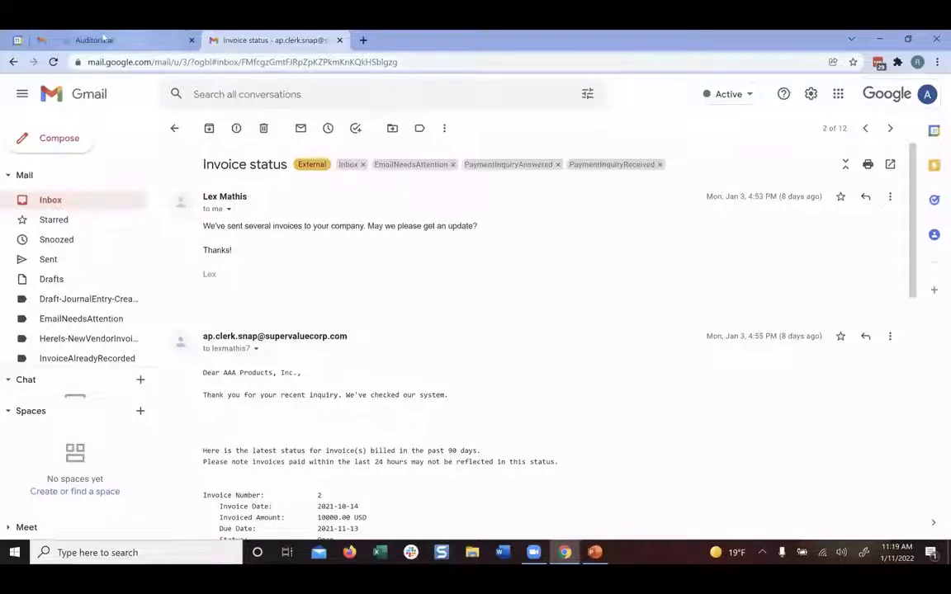
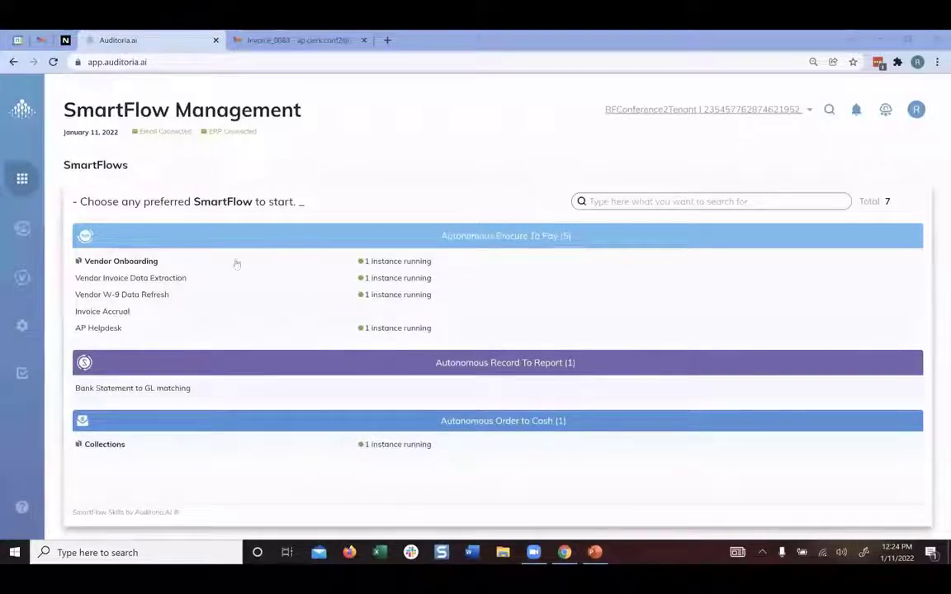
pyautogui.click(81, 279)
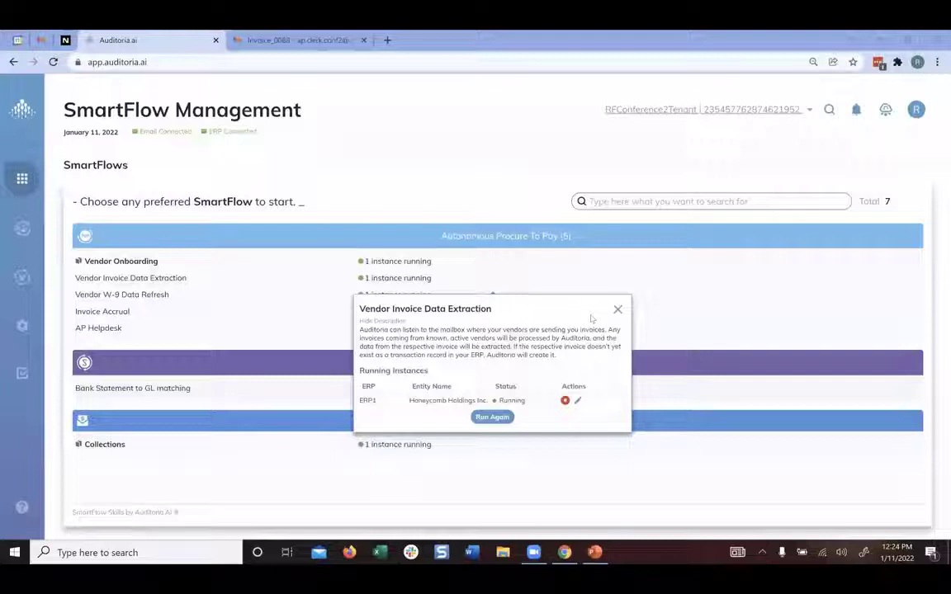
pyautogui.click(618, 308)
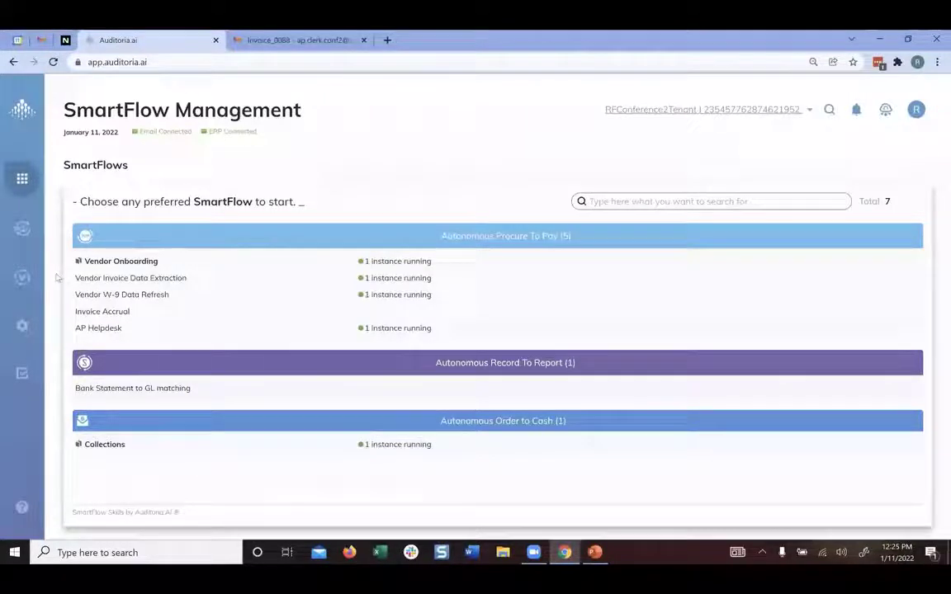
# Step: Set up another Vendor Invoice Data Extraction run with ERP1, Honeycomb Mfg. and the AP clerk mailbox, and continue past the connection stage
pyautogui.click(124, 278)
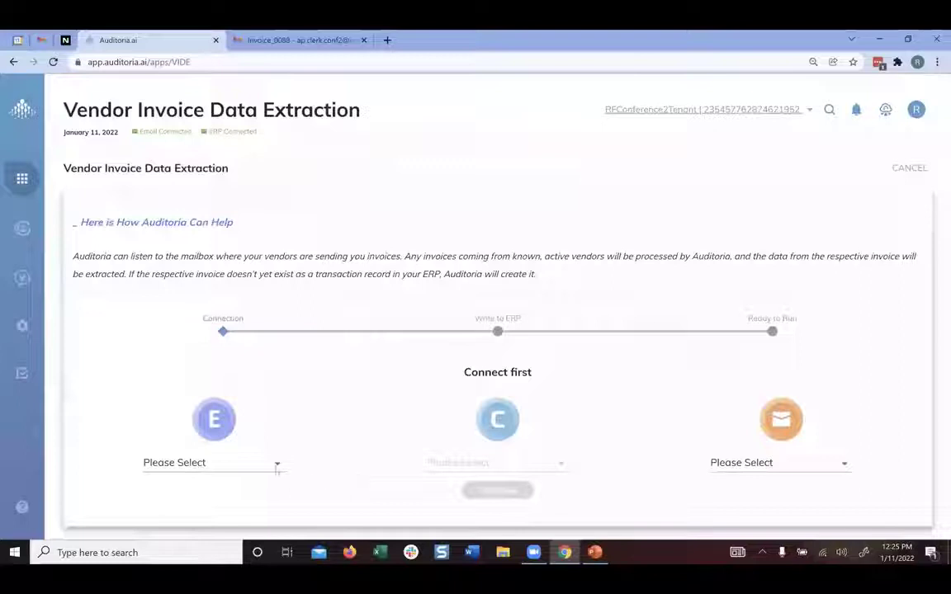
pyautogui.click(165, 463)
pyautogui.press('Down')
pyautogui.press('Return')
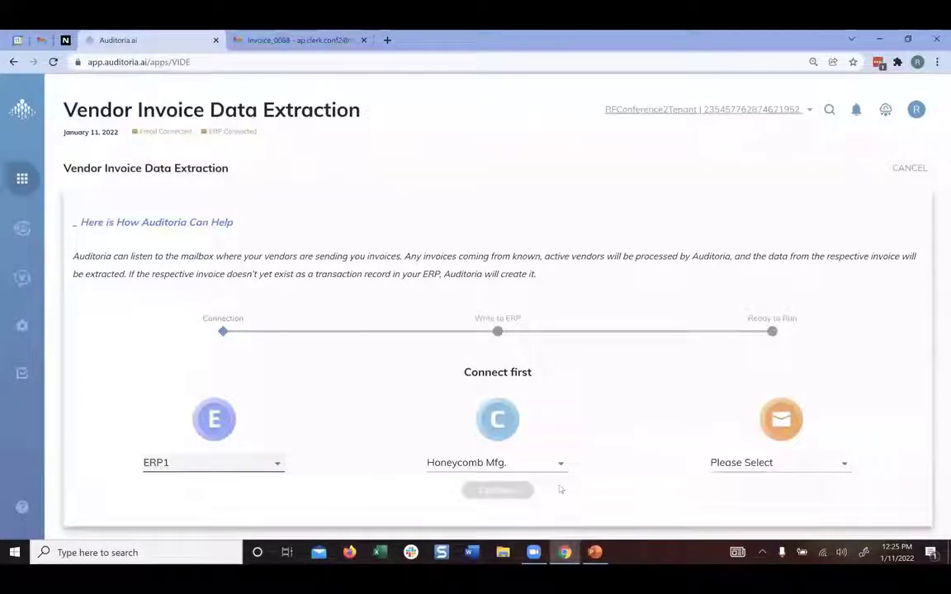
pyautogui.click(743, 484)
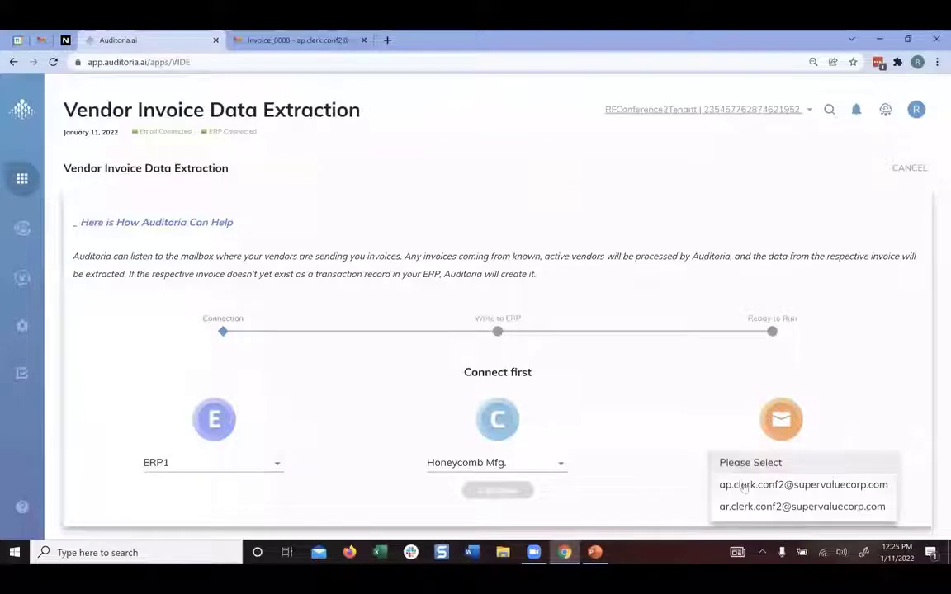
pyautogui.click(745, 486)
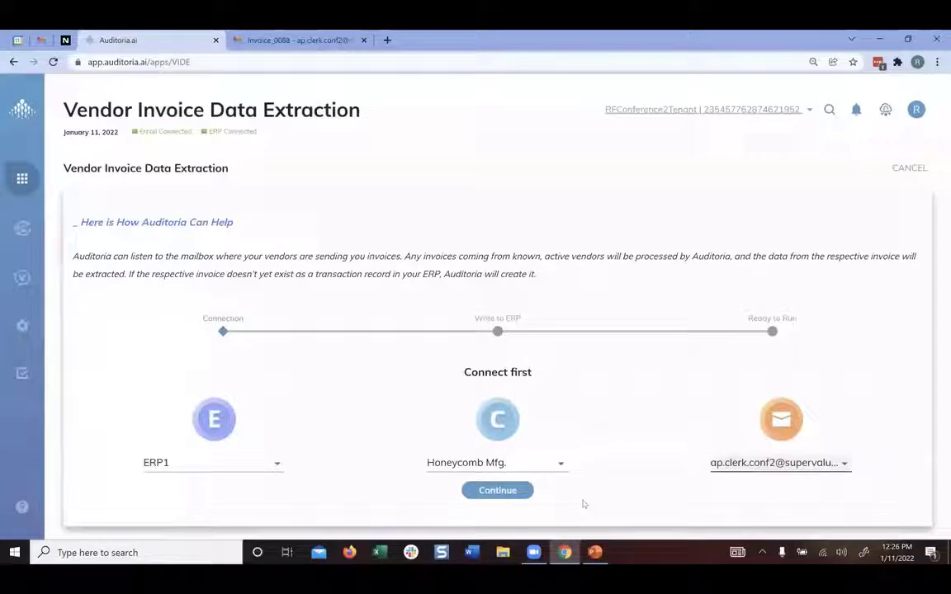
pyautogui.click(497, 491)
pyautogui.click(376, 360)
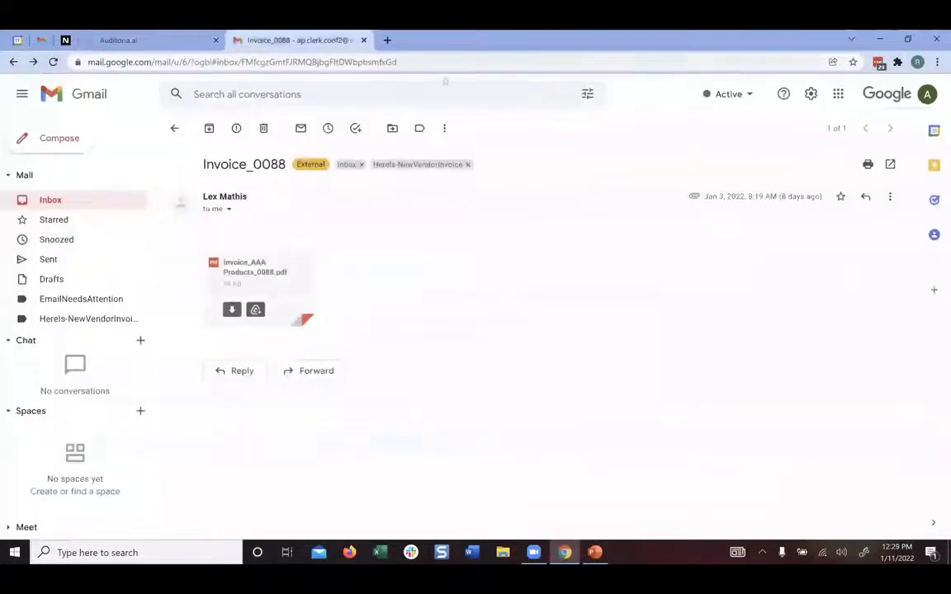
# Step: In the Gmail inbox, check which account is signed in and open the Invoice_0088 email
pyautogui.click(50, 200)
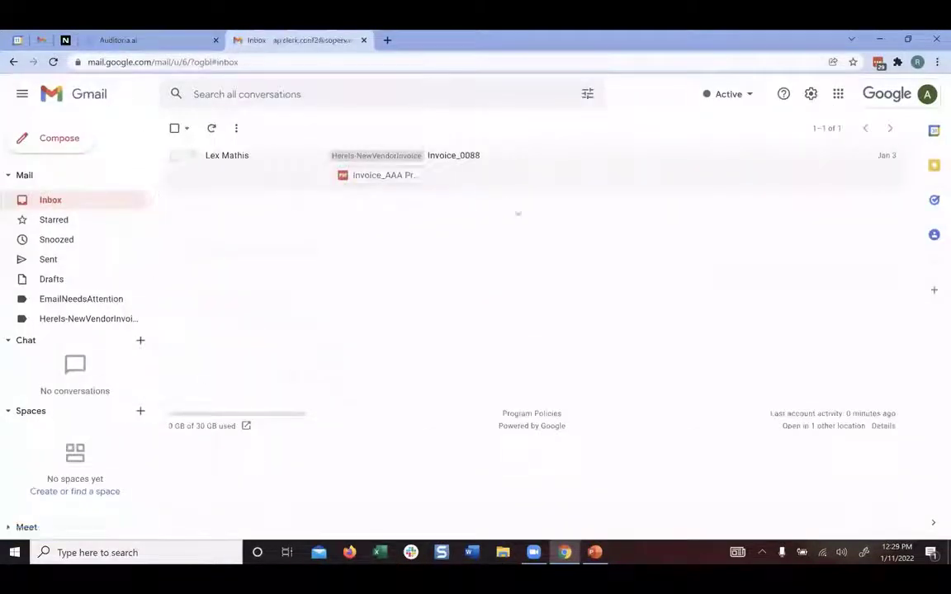
pyautogui.click(924, 96)
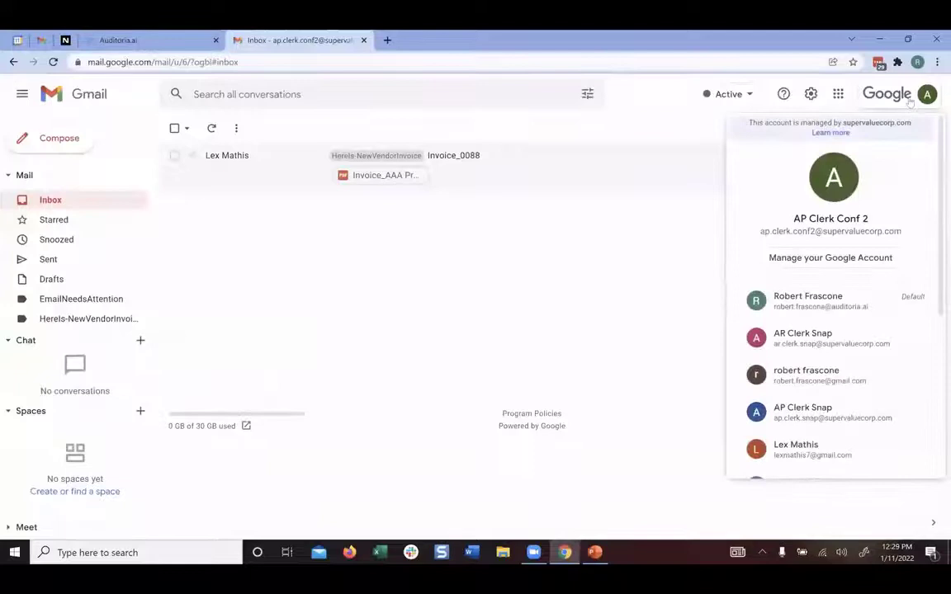
pyautogui.click(638, 96)
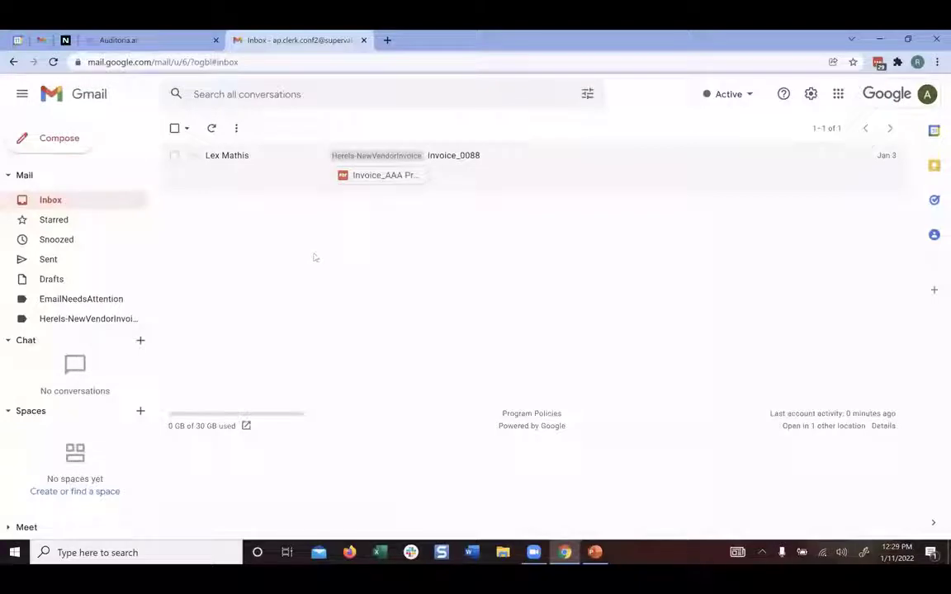
pyautogui.click(242, 161)
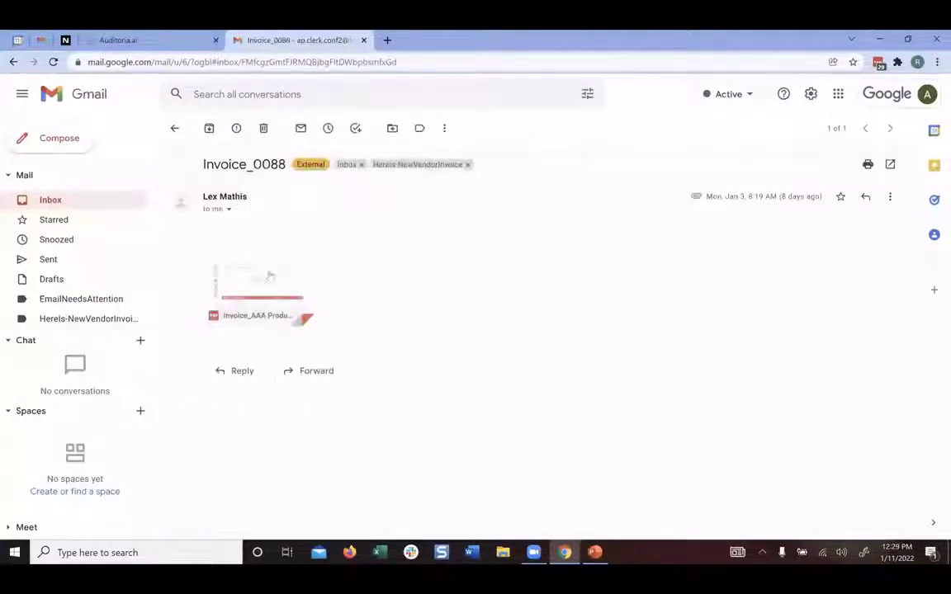
# Step: Open the PDF attached to the Invoice_0088 email, read through the invoice's details and totals, and close the preview
pyautogui.click(269, 272)
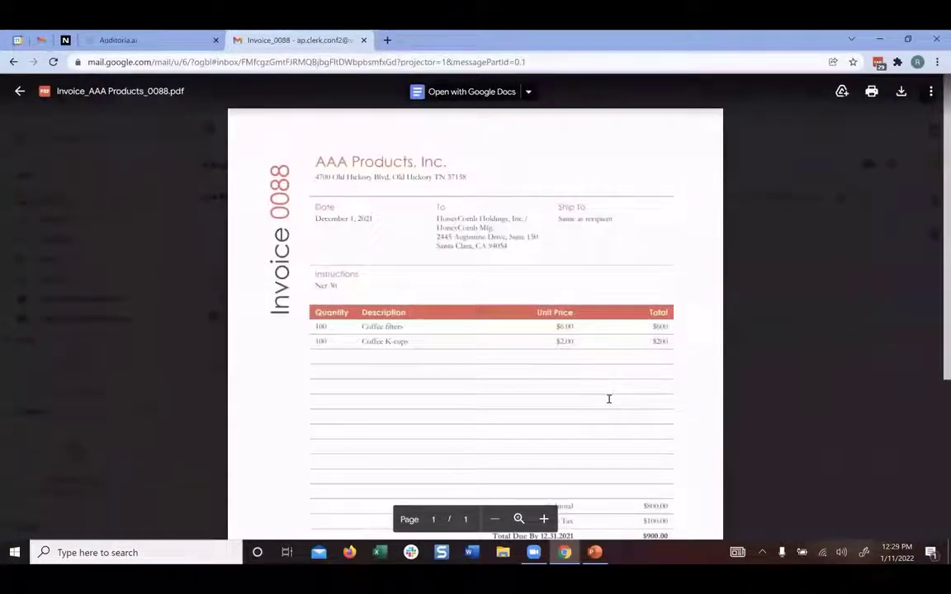
pyautogui.scroll(-5, 608, 399)
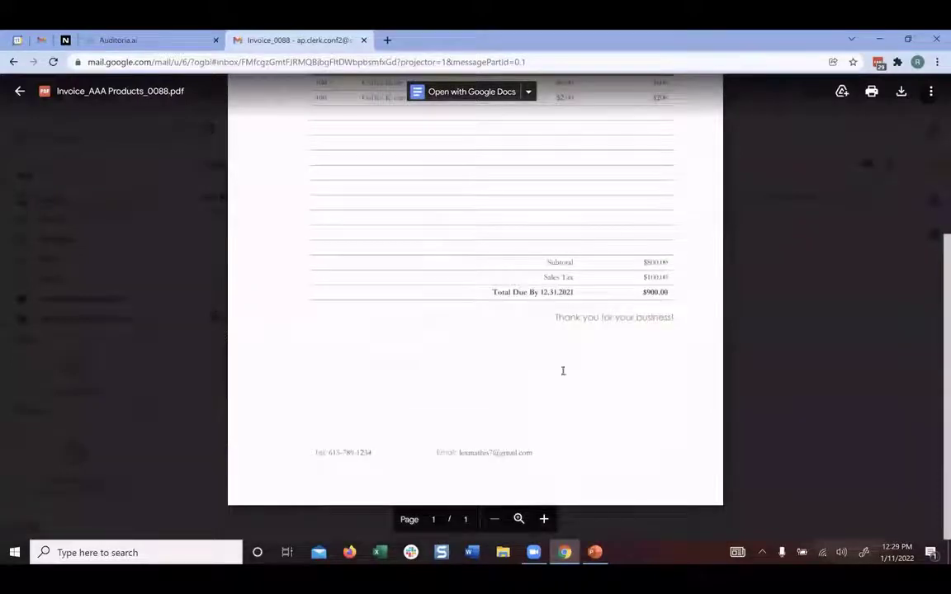
pyautogui.scroll(3, 524, 335)
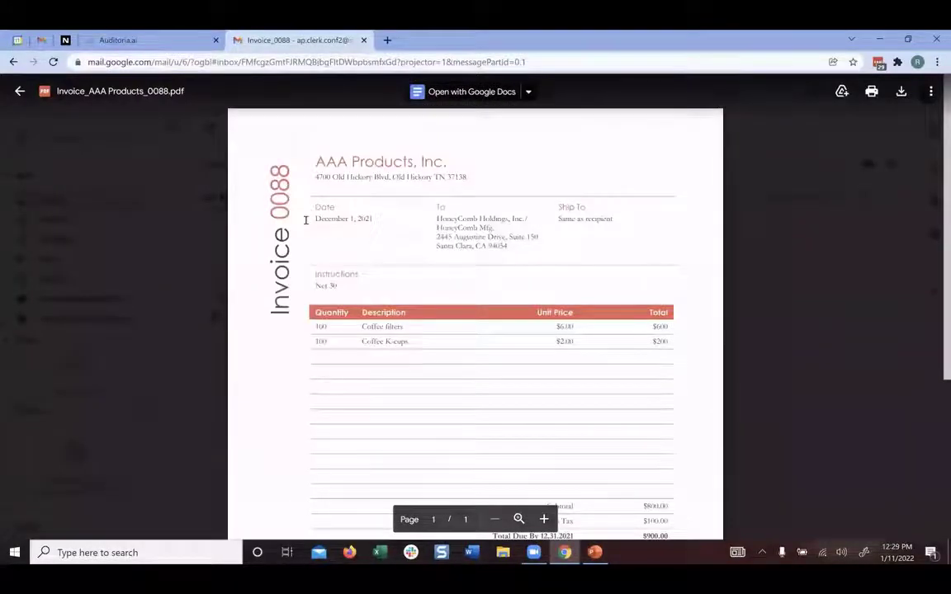
pyautogui.click(20, 91)
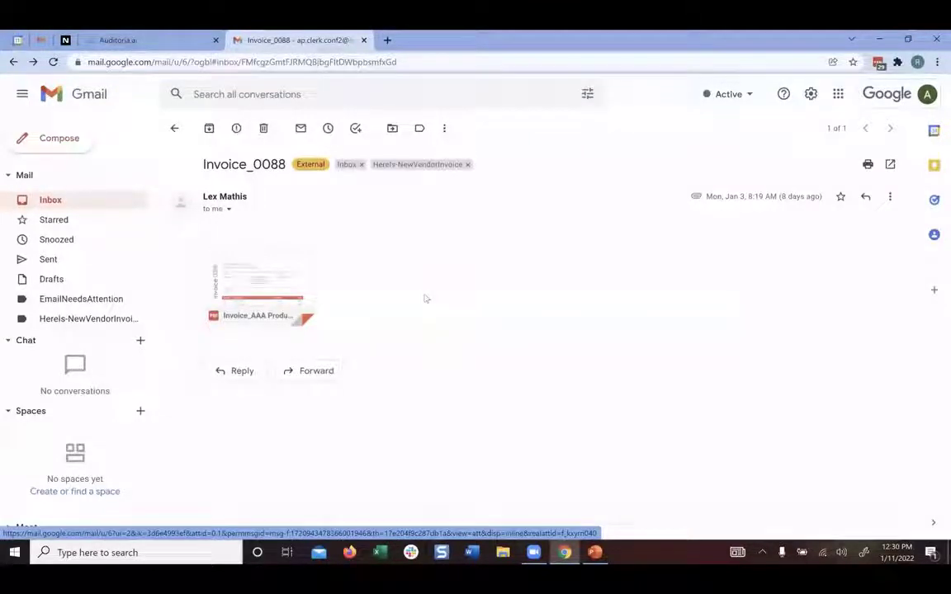
# Step: Switch to Auditoria, open Data Management, dismiss the information notice, and expand the ERP1 vendor bills among the data written to ERP
pyautogui.click(136, 40)
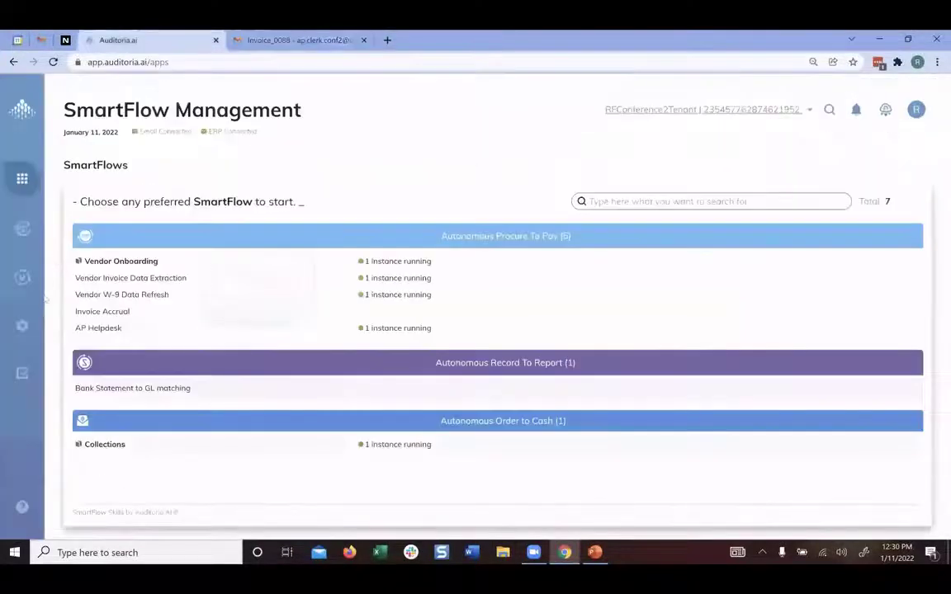
pyautogui.moveTo(23, 326)
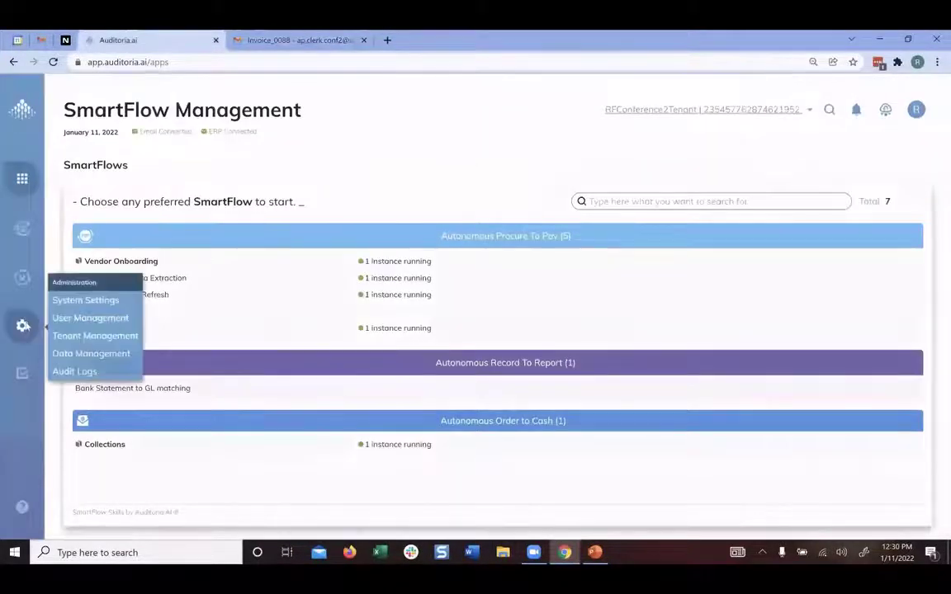
pyautogui.click(95, 355)
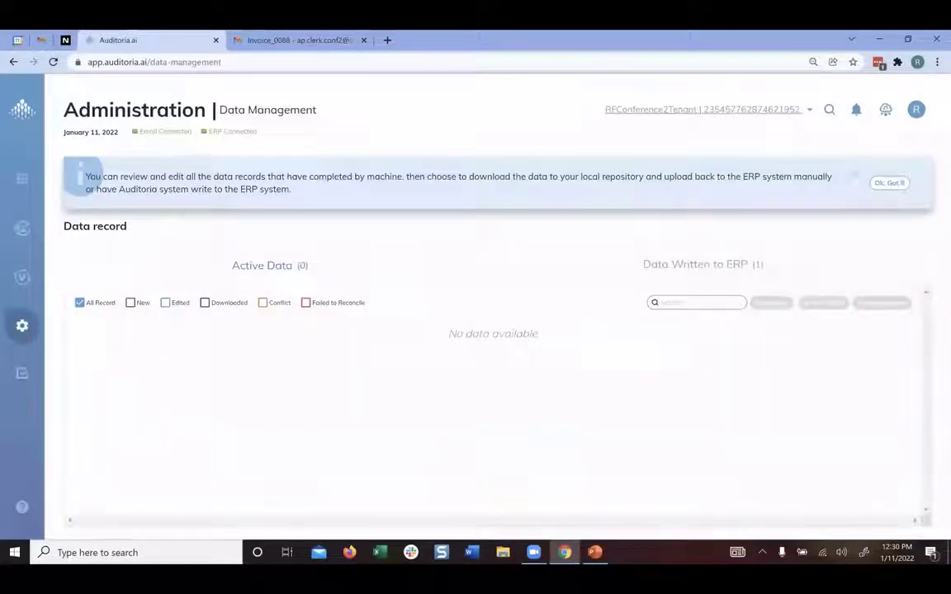
pyautogui.click(890, 183)
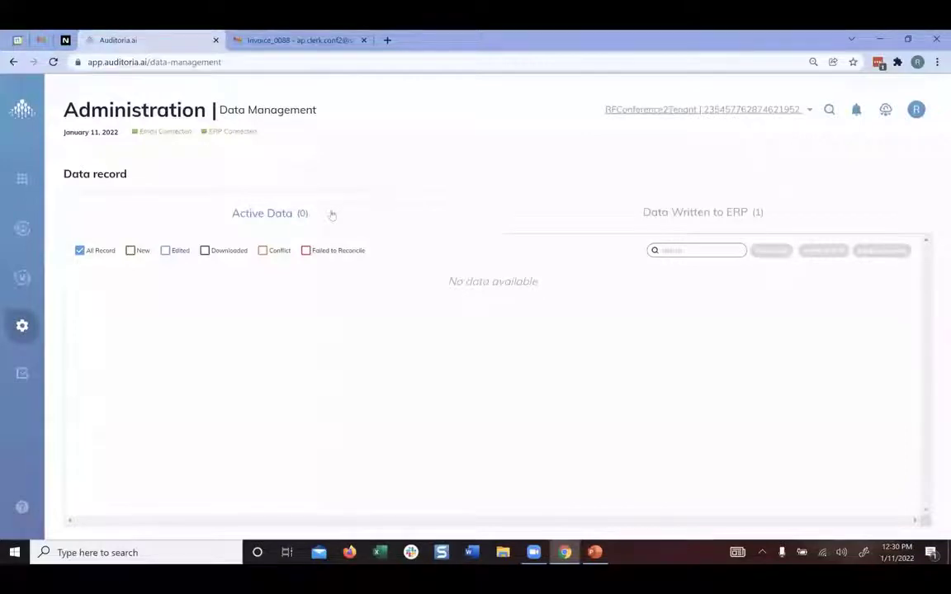
pyautogui.click(700, 214)
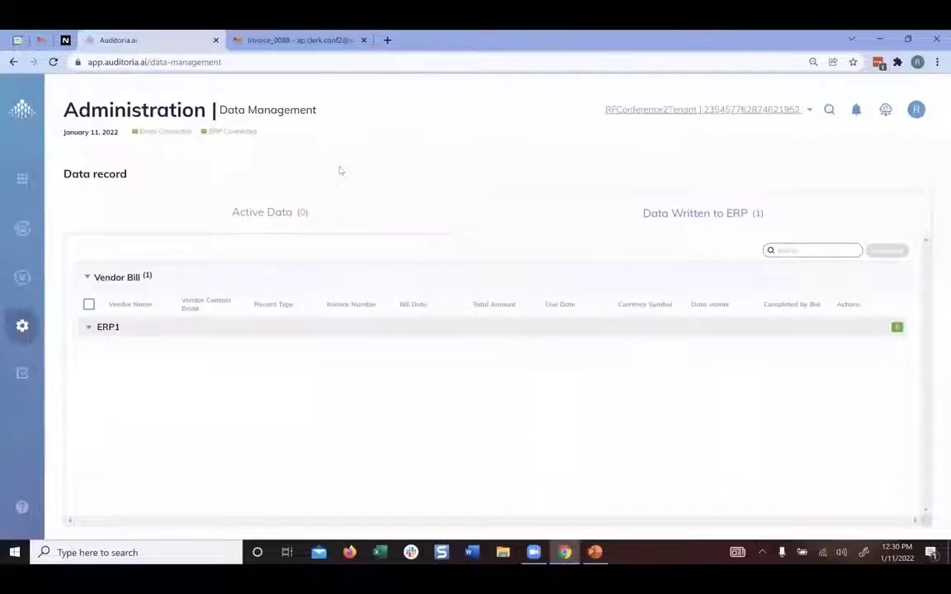
pyautogui.click(90, 328)
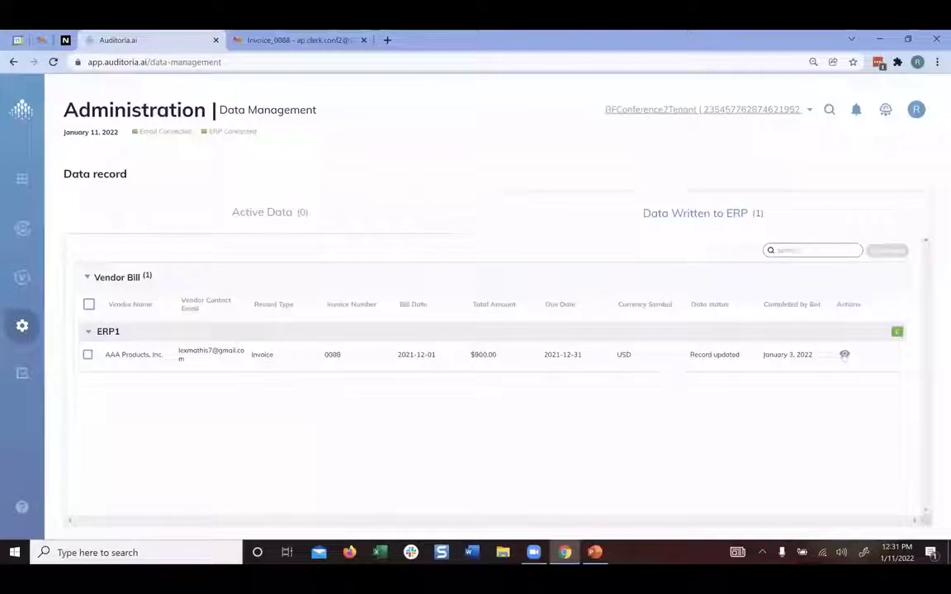
# Step: View the AAA Products invoice record, examine its extracted data and line items against the attachment, and close it
pyautogui.click(845, 354)
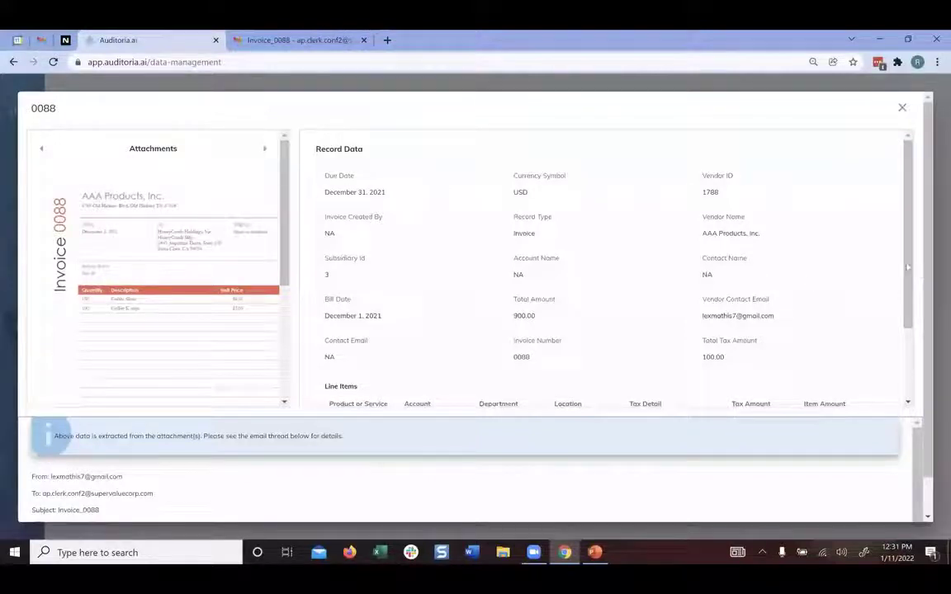
pyautogui.moveTo(906, 266); pyautogui.dragTo(906, 343)
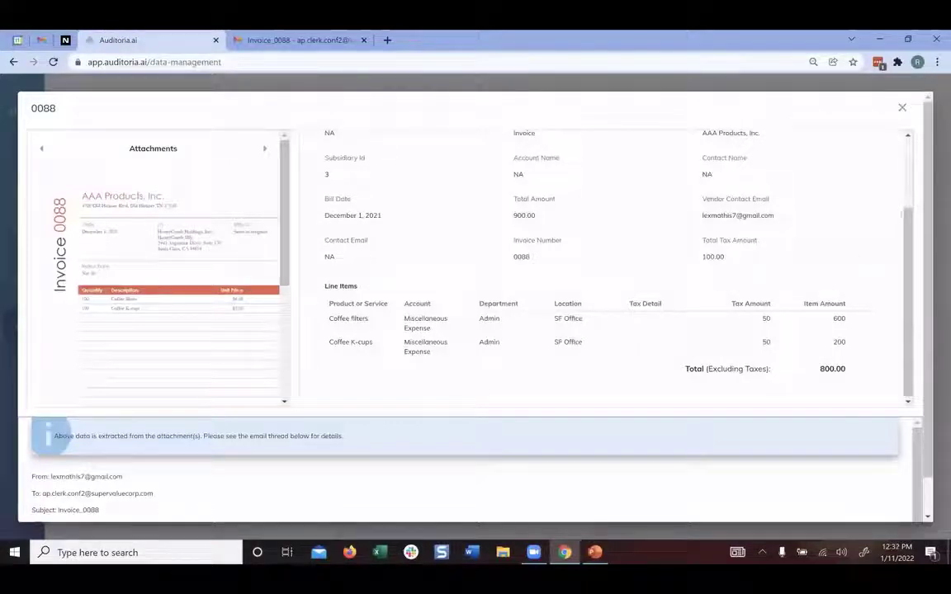
pyautogui.click(903, 108)
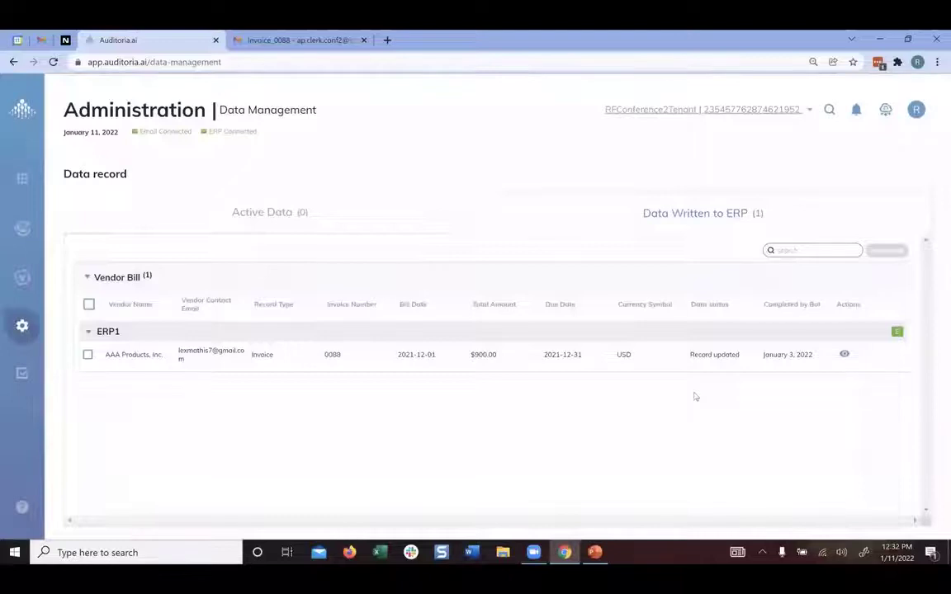
# Step: Switch to NetSuite, open the AAA Products bill with document number 0088 for editing, and examine its header and expense lines
pyautogui.hotkey('ctrl', '3')
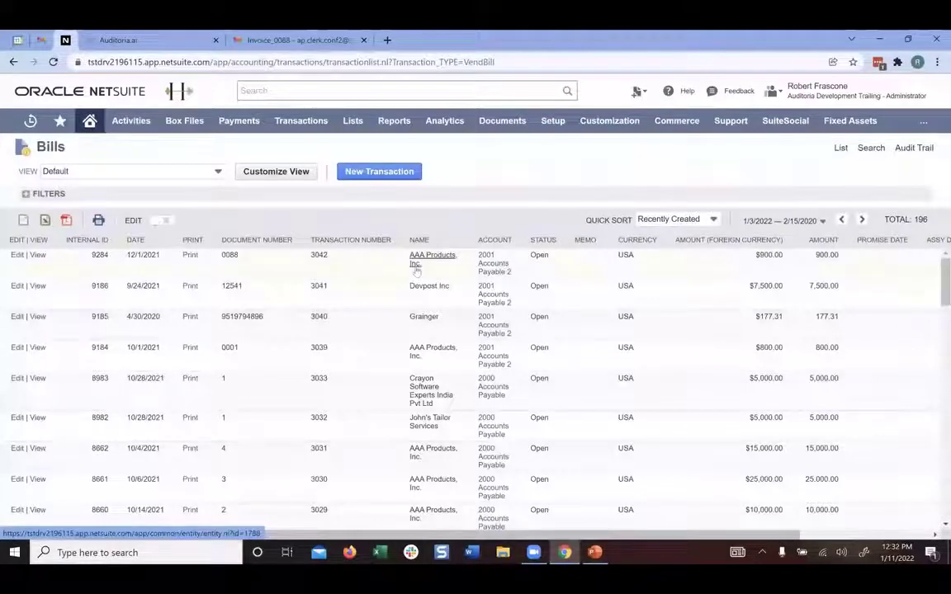
pyautogui.moveTo(417, 270)
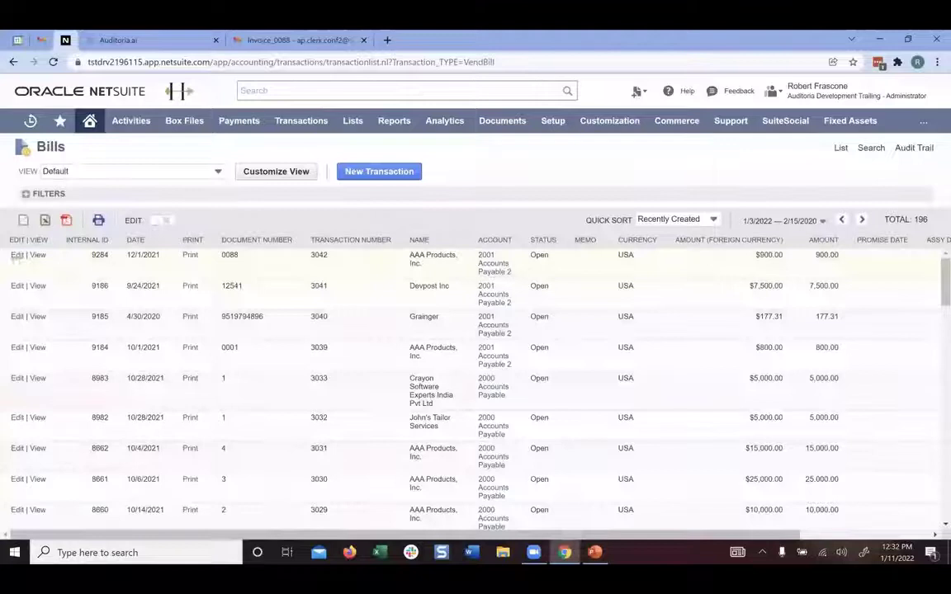
pyautogui.click(15, 255)
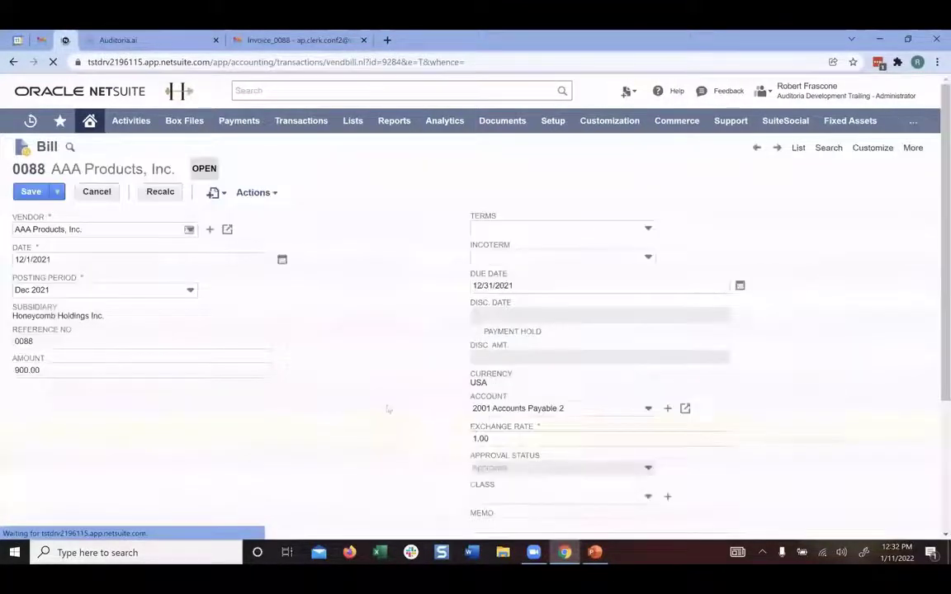
pyautogui.scroll(-3, 388, 409)
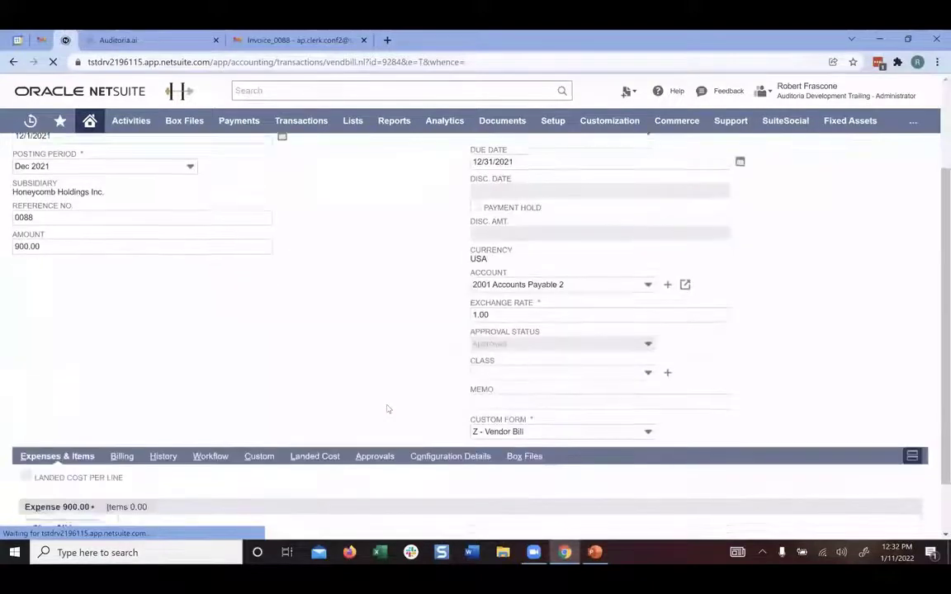
pyautogui.scroll(-2, 388, 409)
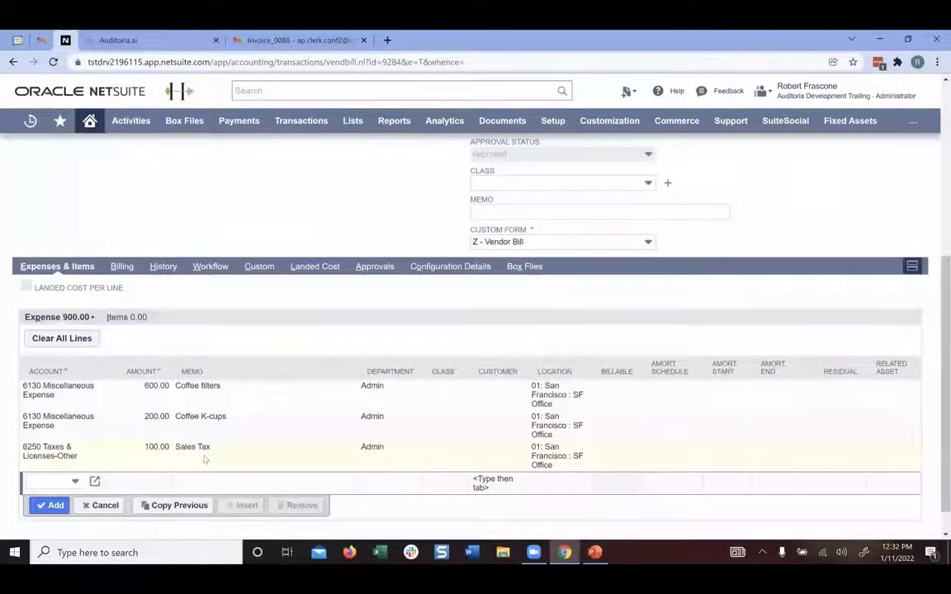
# Step: Switch back to Auditoria and return to the SmartFlow Management overview
pyautogui.hotkey('ctrl', 'shift', 'Tab')
pyautogui.click(22, 179)
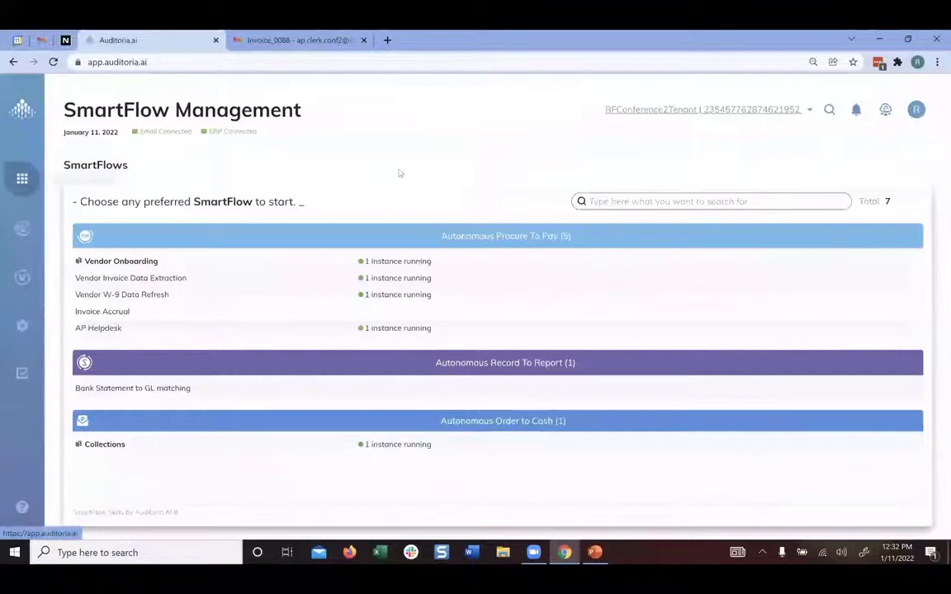